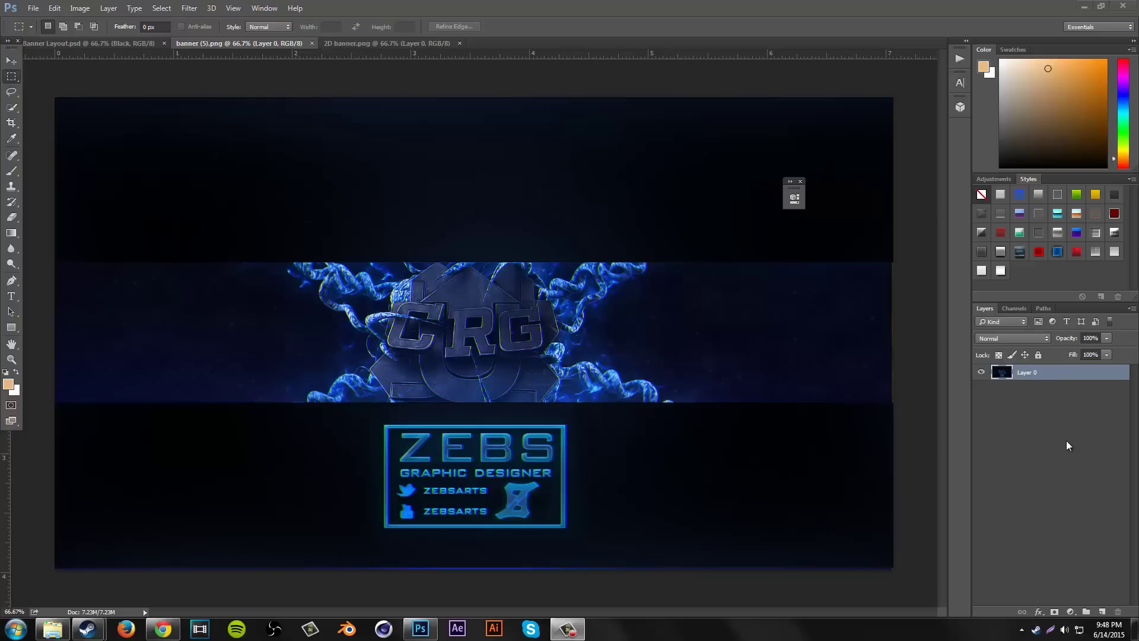
- Look through the Filter menu without applying anything, then choose the Move tool
{"action": "left_click", "coordinate": [189, 7]}
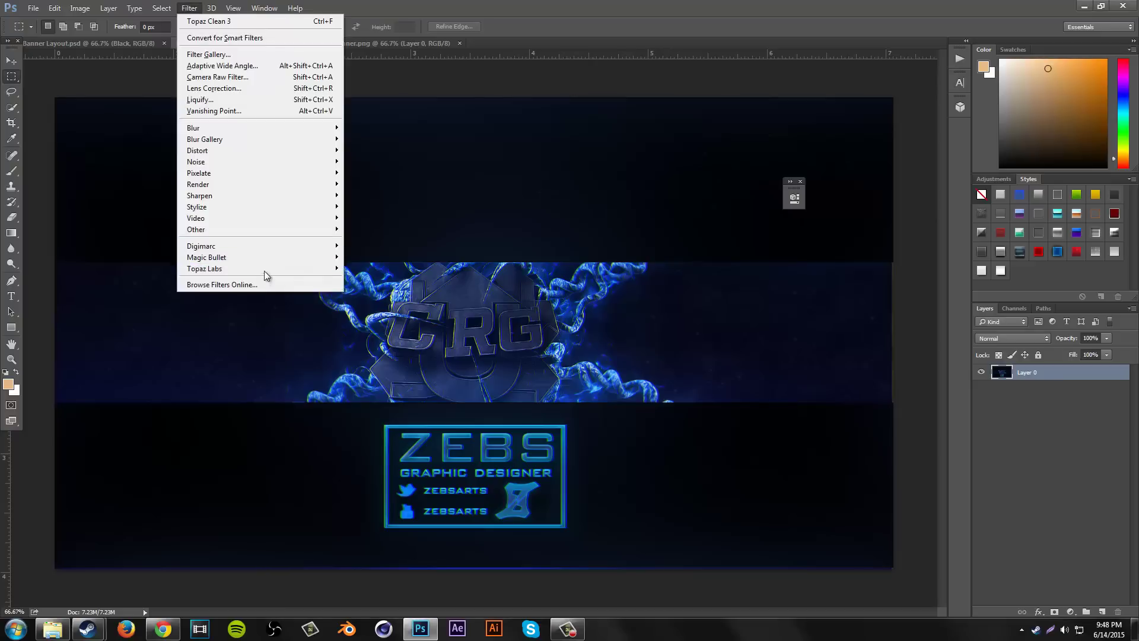
{"action": "mouse_move", "coordinate": [265, 269]}
{"action": "left_click", "coordinate": [372, 268]}
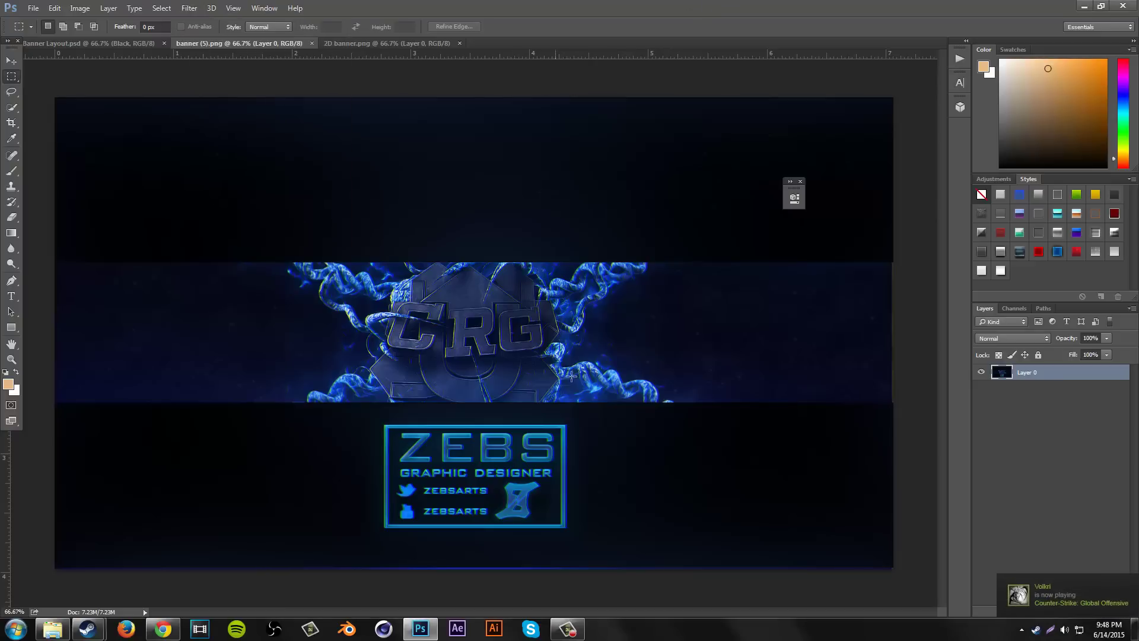
{"action": "left_click", "coordinate": [11, 60]}
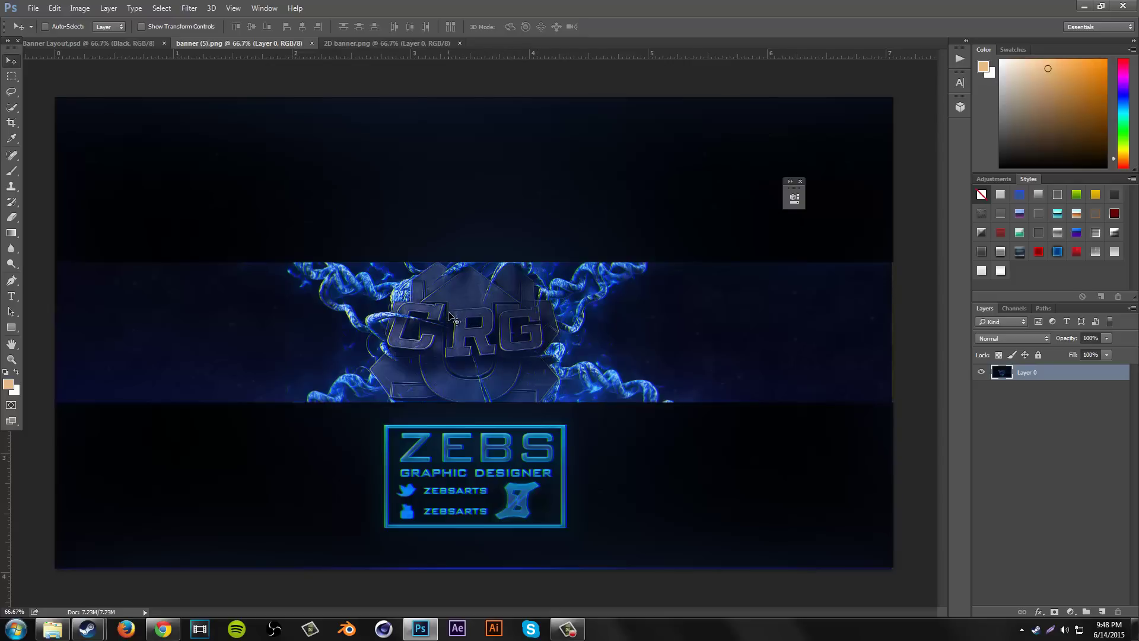
- Bring up the 2D banner.png document, close the floating 3D panel and check Layer 0's visibility
{"action": "left_click", "coordinate": [368, 43]}
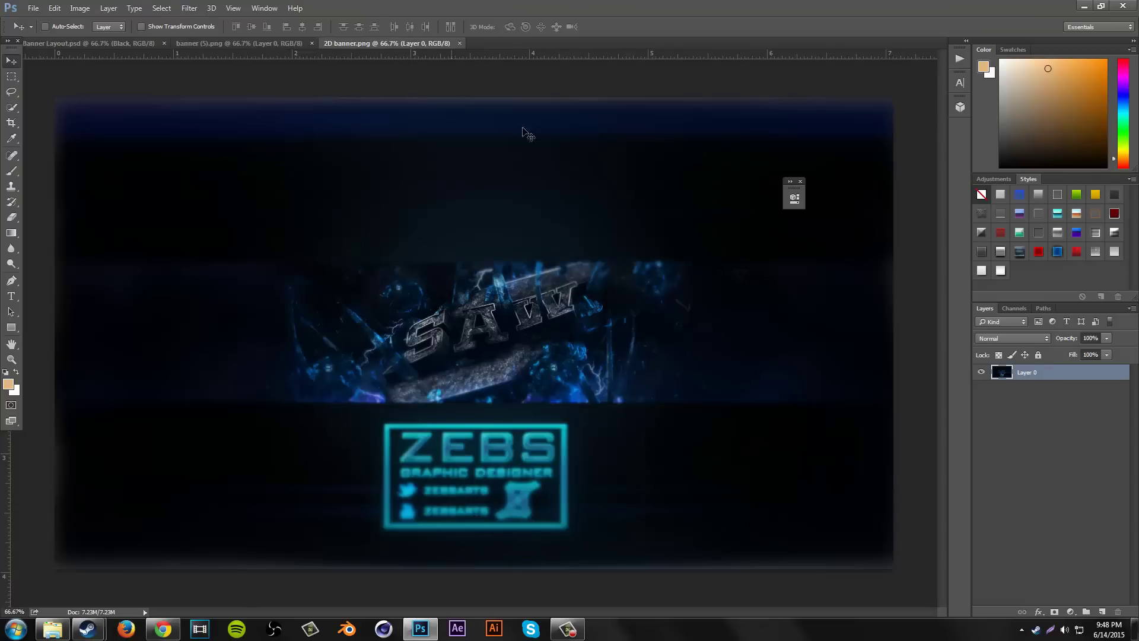
{"action": "left_click", "coordinate": [800, 181]}
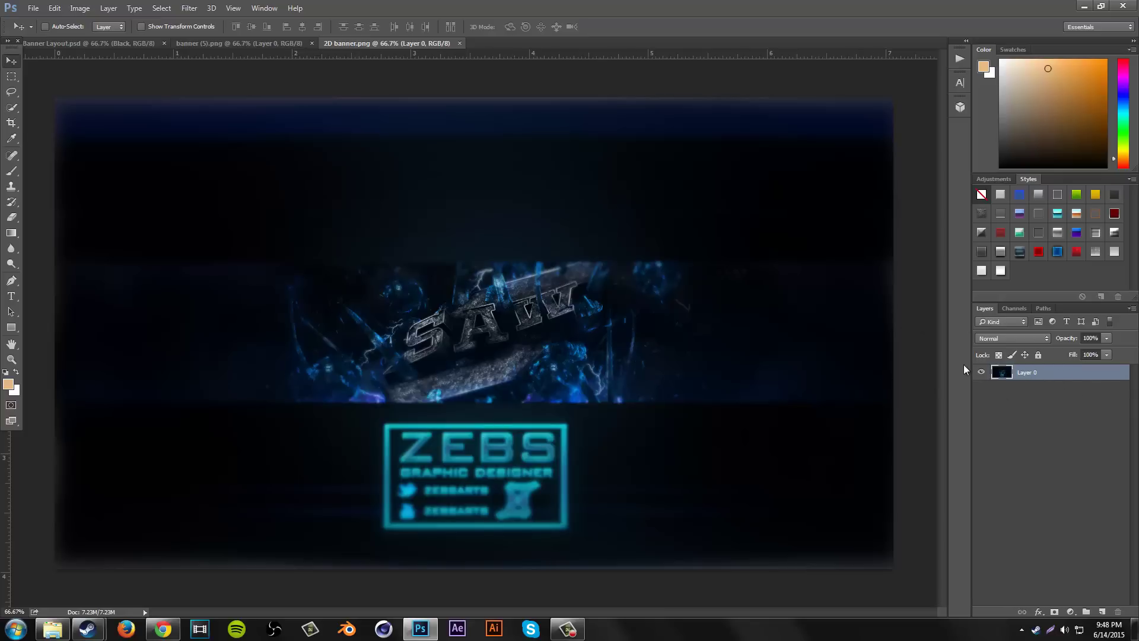
{"action": "left_click", "coordinate": [984, 373]}
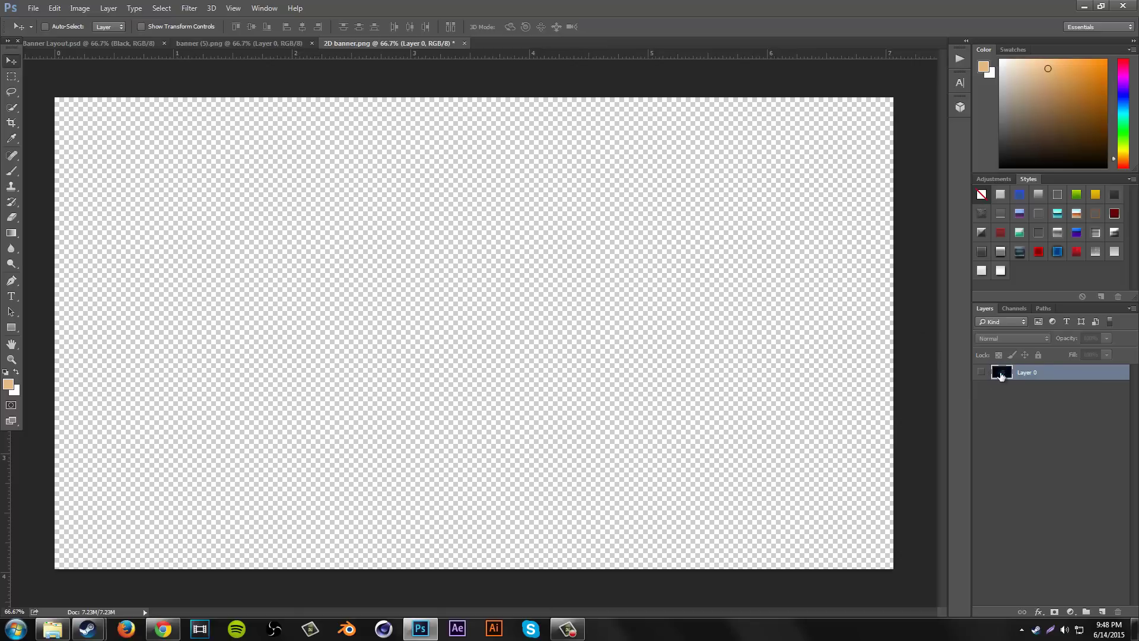
{"action": "left_click", "coordinate": [981, 372]}
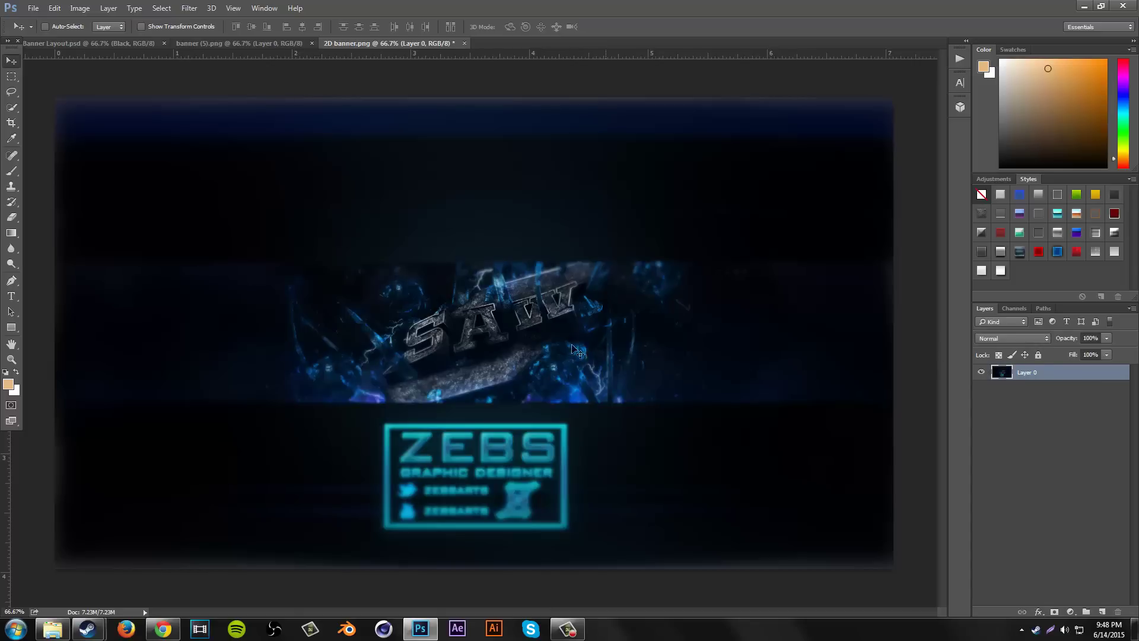
- Duplicate Layer 0 with Ctrl+J and make the new Layer 0 copy the active layer
{"action": "key", "text": "ctrl+j"}
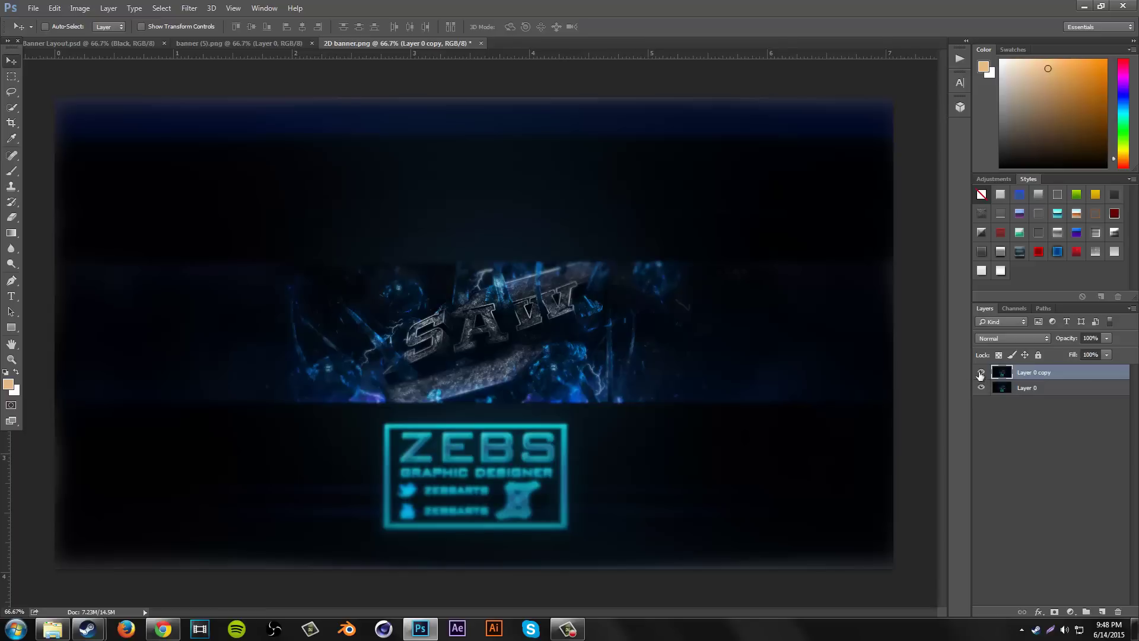
{"action": "right_click", "coordinate": [1031, 387]}
{"action": "left_click", "coordinate": [949, 231]}
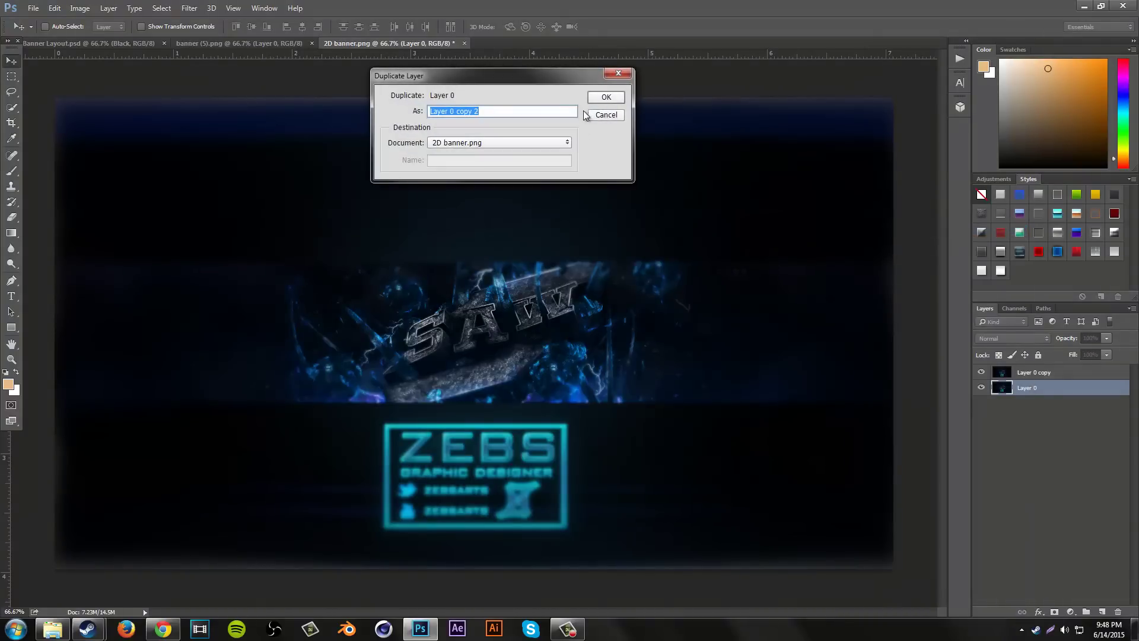
{"action": "left_click", "coordinate": [602, 115]}
{"action": "left_click", "coordinate": [1038, 374]}
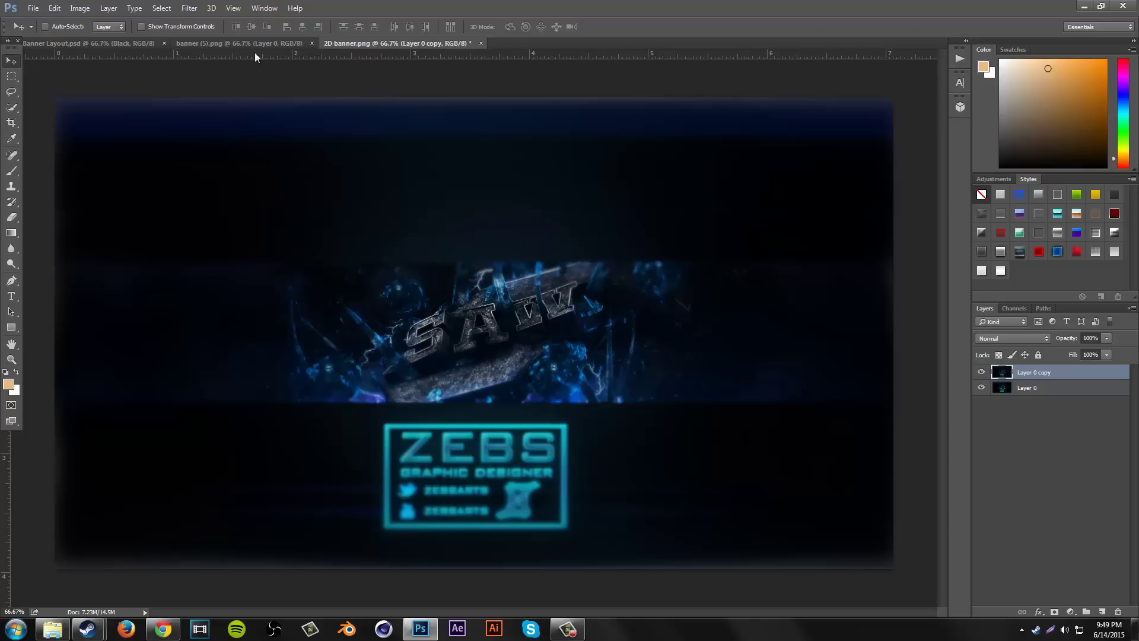
- Go to Filter > Topaz Labs to reach Topaz Clean 3 for Layer 0 copy
{"action": "left_click", "coordinate": [193, 7]}
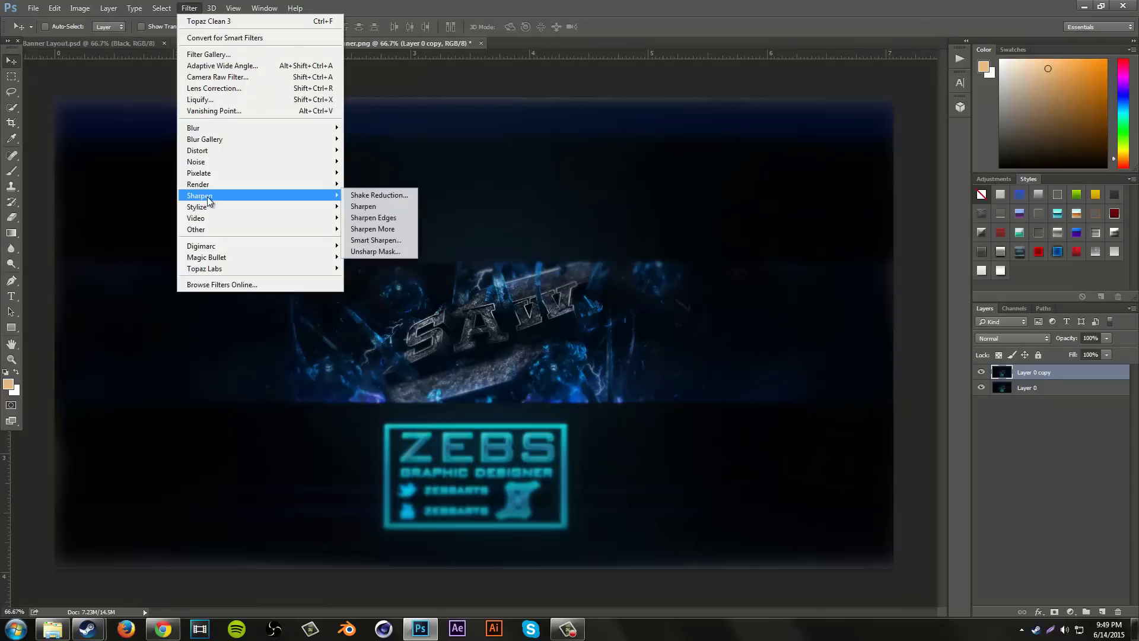
{"action": "mouse_move", "coordinate": [241, 251]}
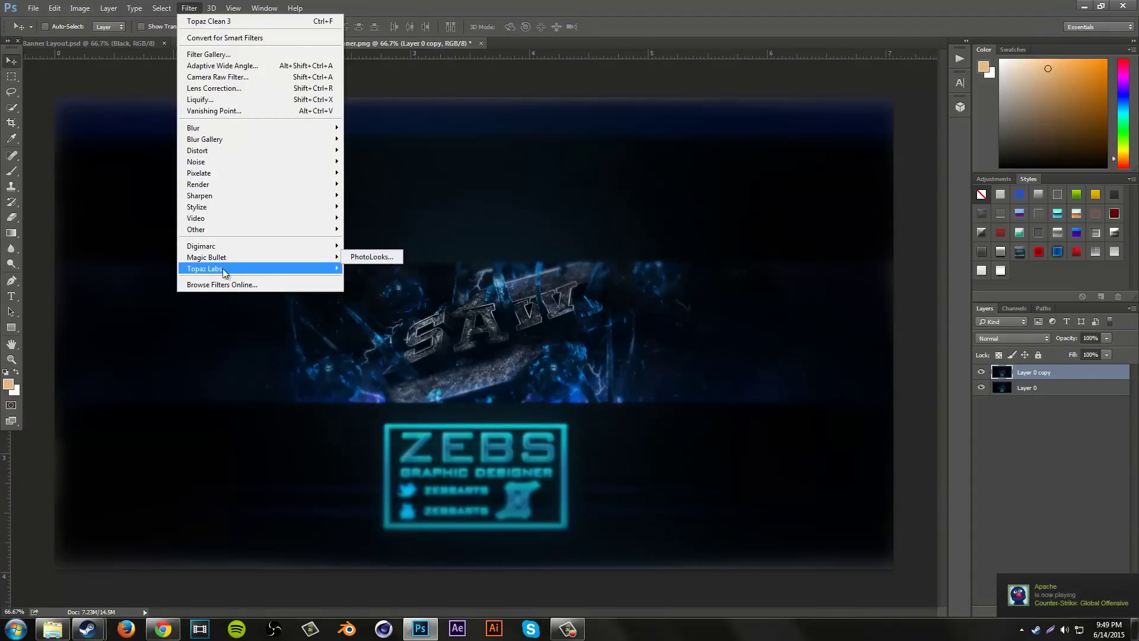
{"action": "mouse_move", "coordinate": [291, 272]}
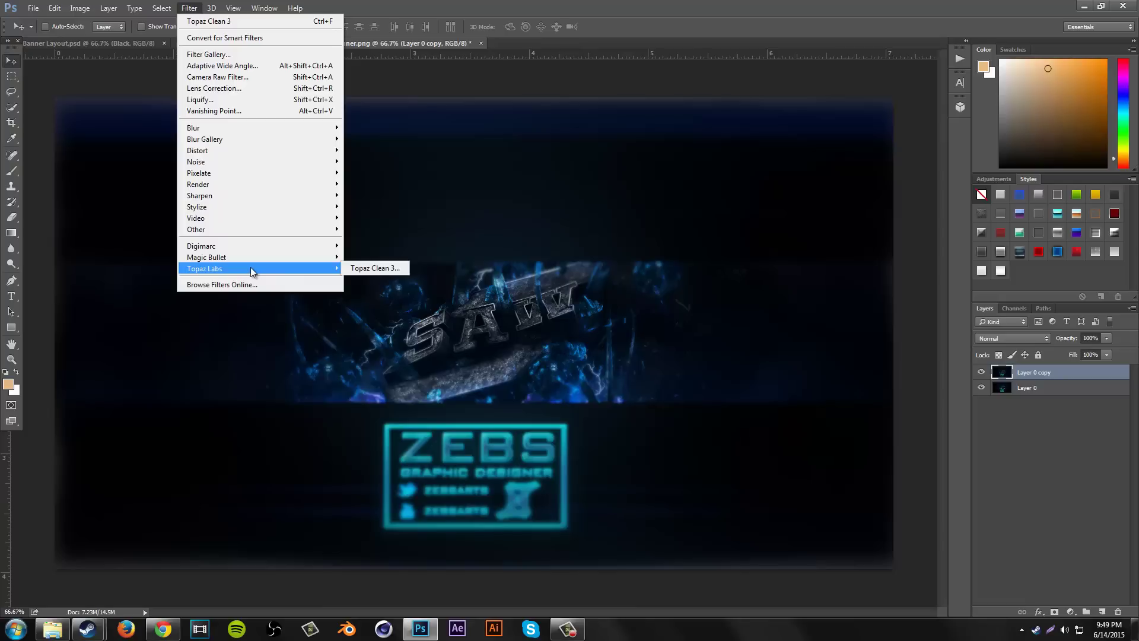
- Launch Topaz Clean 3 and preview the Cartoon Collection presets, panning to the ZEBS logo
{"action": "left_click", "coordinate": [355, 262]}
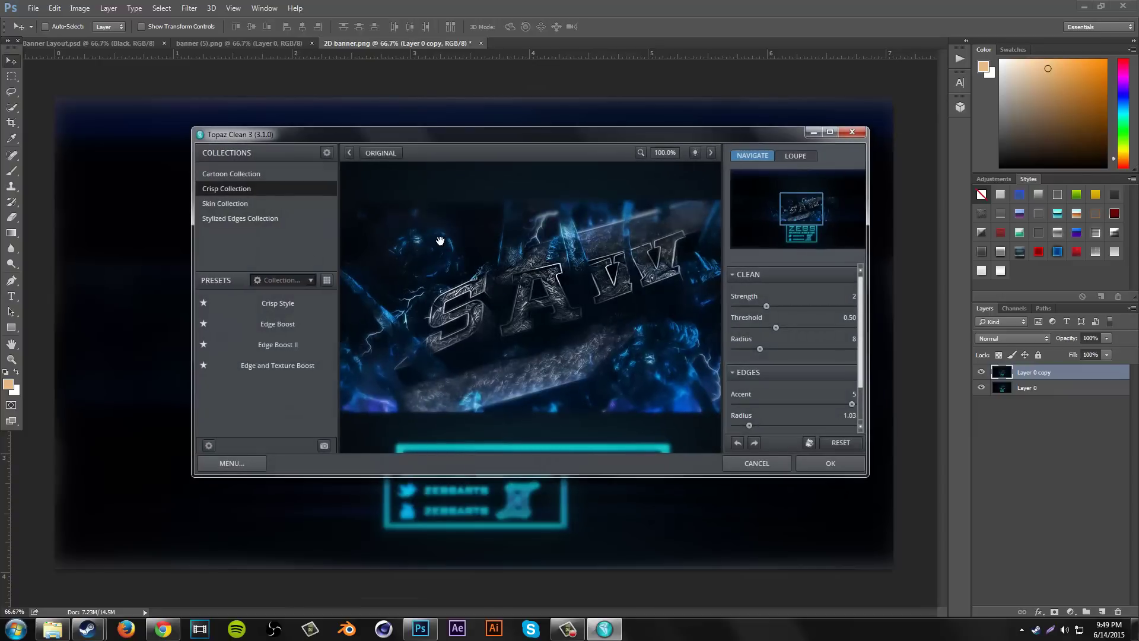
{"action": "left_click", "coordinate": [231, 178]}
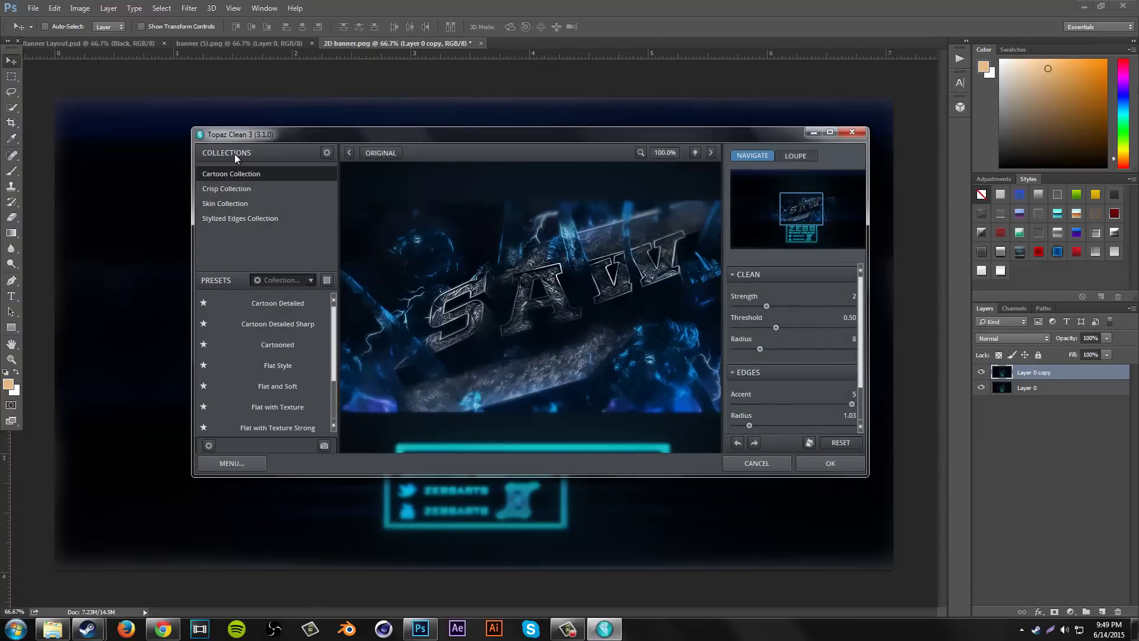
{"action": "left_click_drag", "start_coordinate": [559, 276], "coordinate": [552, 303]}
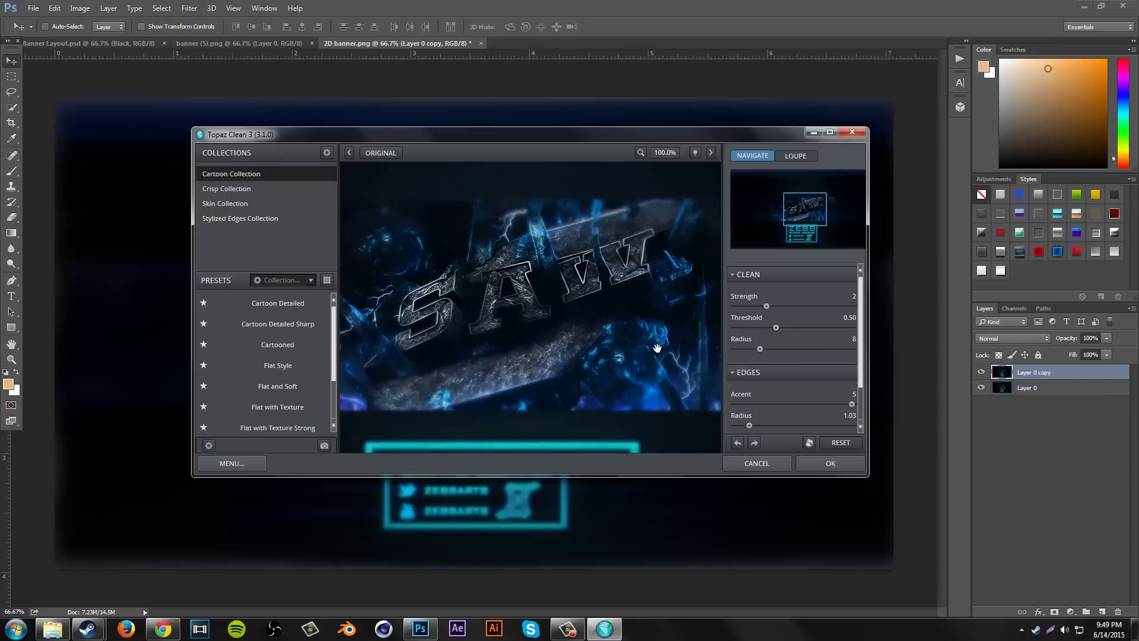
{"action": "left_click_drag", "start_coordinate": [655, 348], "coordinate": [772, 397]}
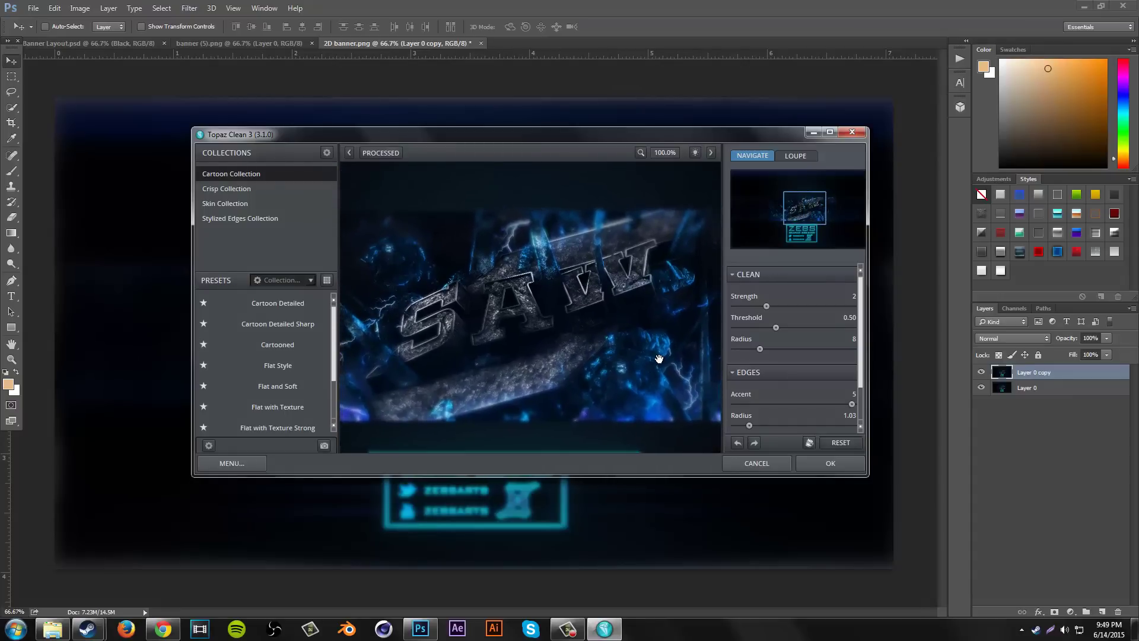
- Apply the Crisp Collection's Crisp Style preset with Strength lowered from 5 to 4
{"action": "left_click", "coordinate": [228, 186]}
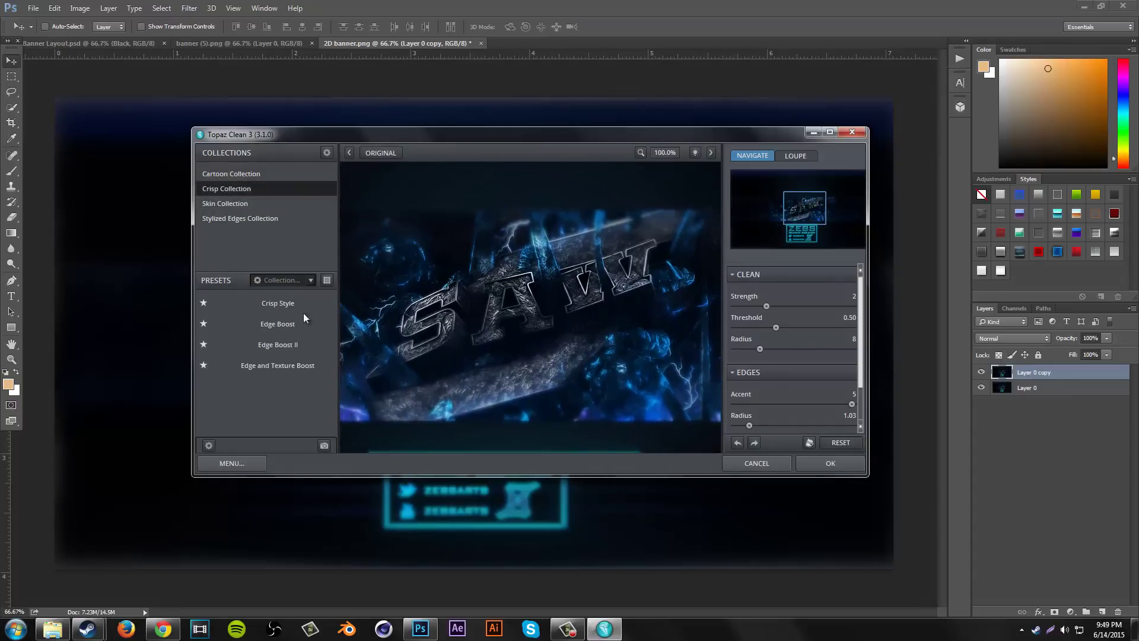
{"action": "mouse_move", "coordinate": [282, 306]}
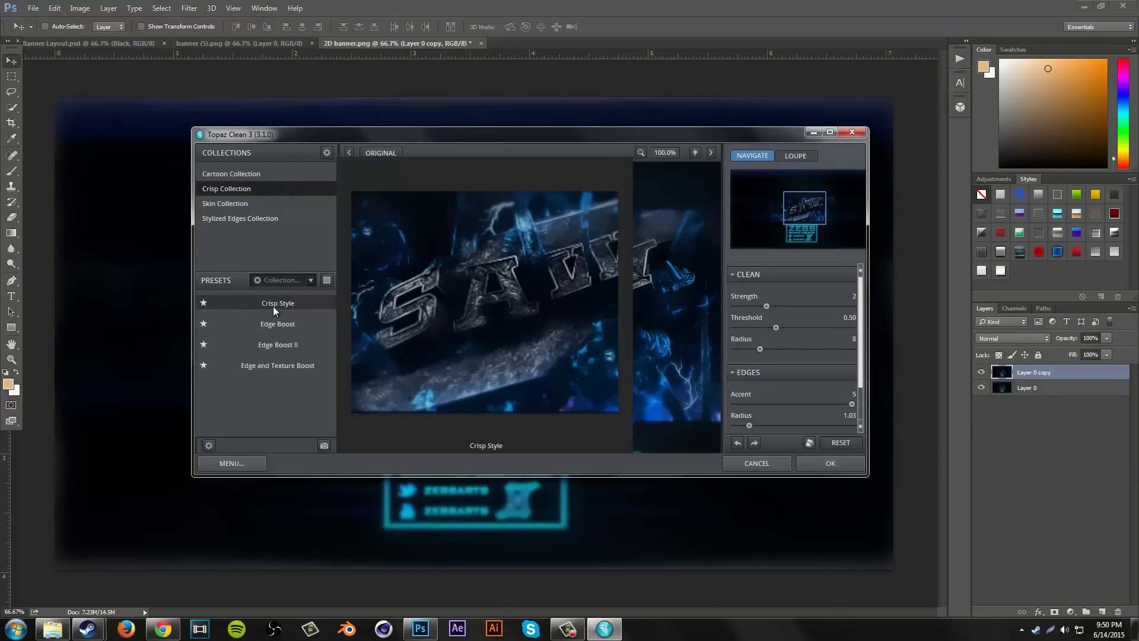
{"action": "left_click", "coordinate": [284, 304]}
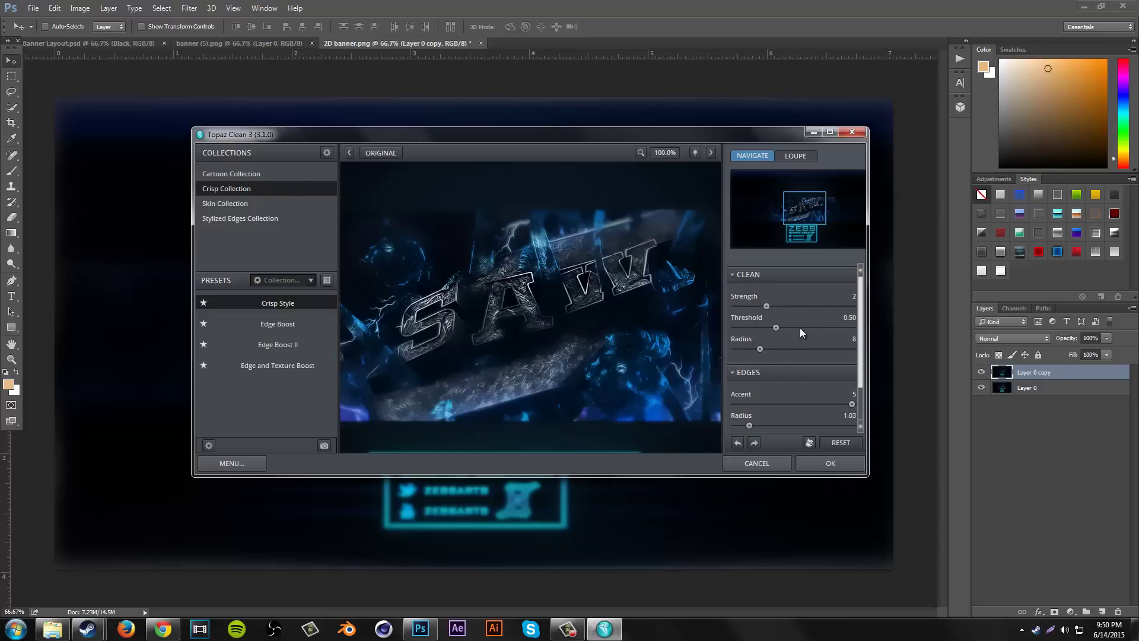
{"action": "left_click", "coordinate": [811, 311]}
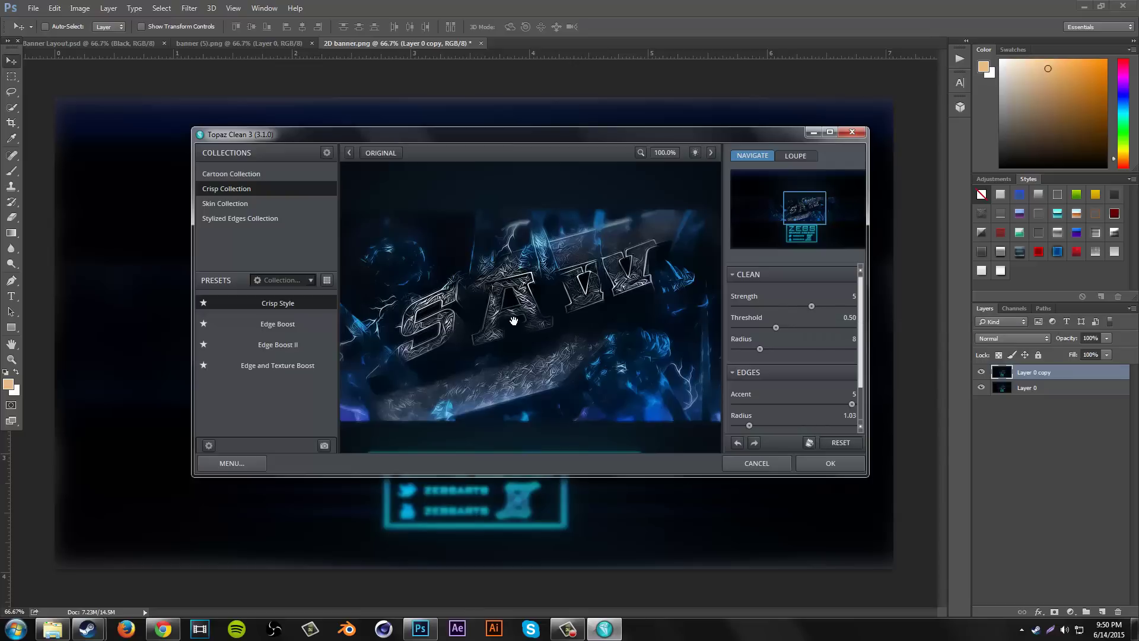
{"action": "left_click_drag", "start_coordinate": [813, 307], "coordinate": [805, 307]}
{"action": "left_click", "coordinate": [830, 463]}
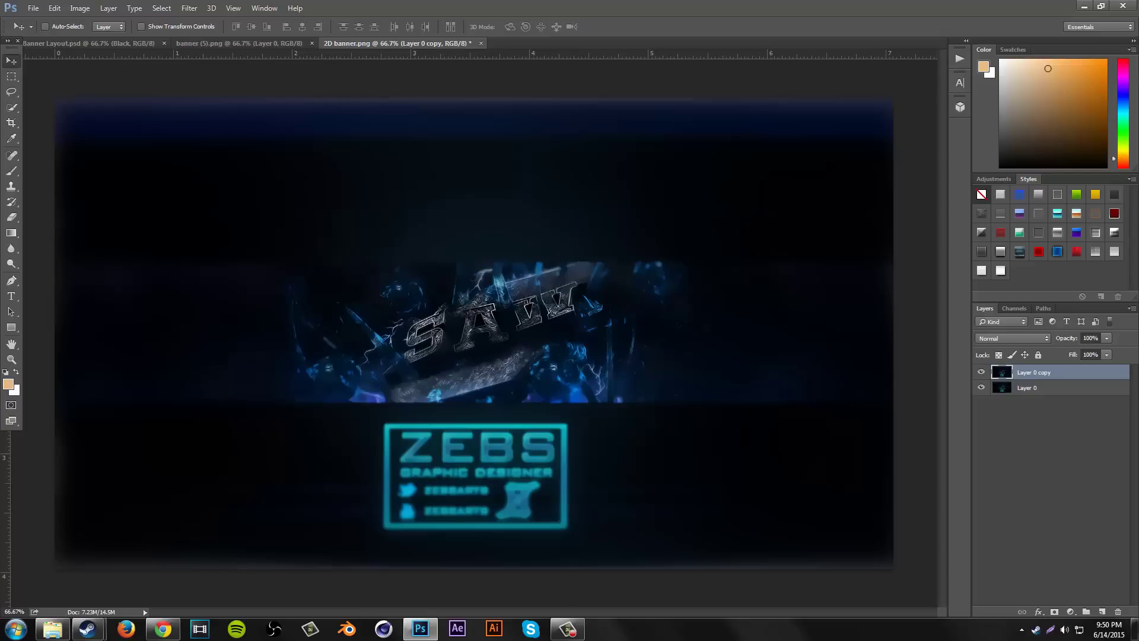
- Set Layer 0 copy to 50% opacity, trying Overlay before keeping Normal blending
{"action": "left_click", "coordinate": [1107, 337]}
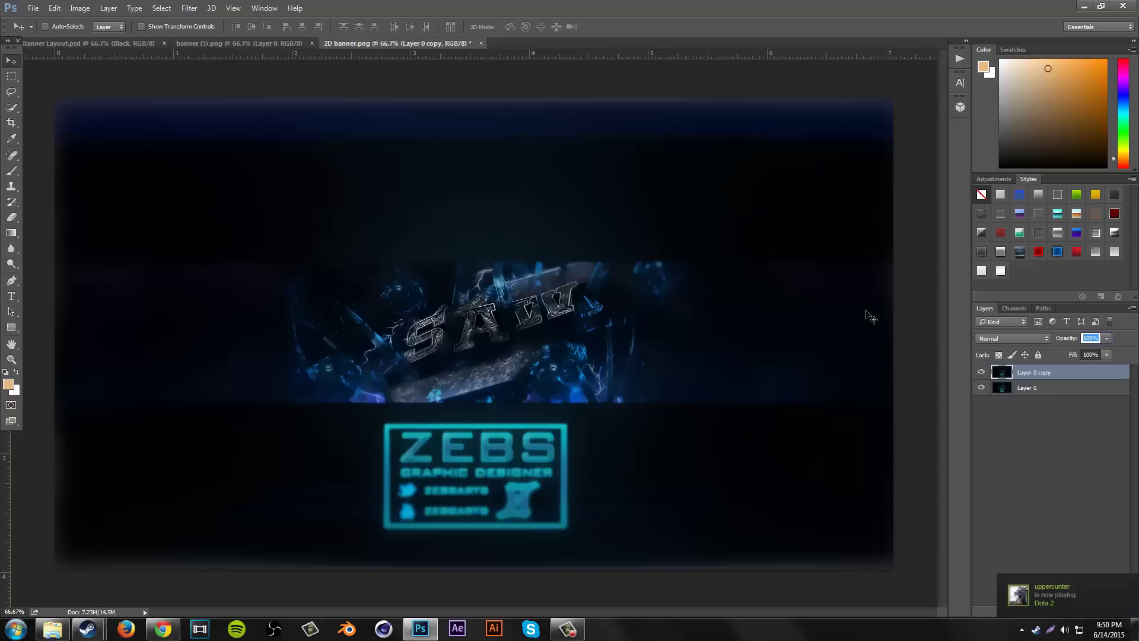
{"action": "type", "text": "50"}
{"action": "key", "text": "Return"}
{"action": "left_click", "coordinate": [1013, 339]}
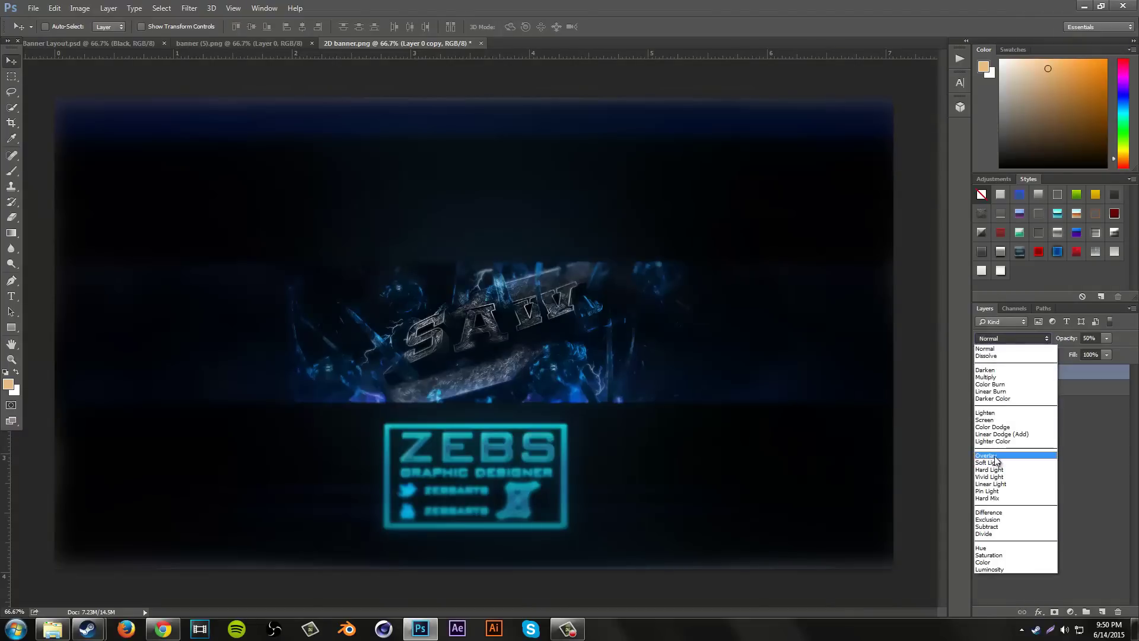
{"action": "left_click", "coordinate": [988, 456]}
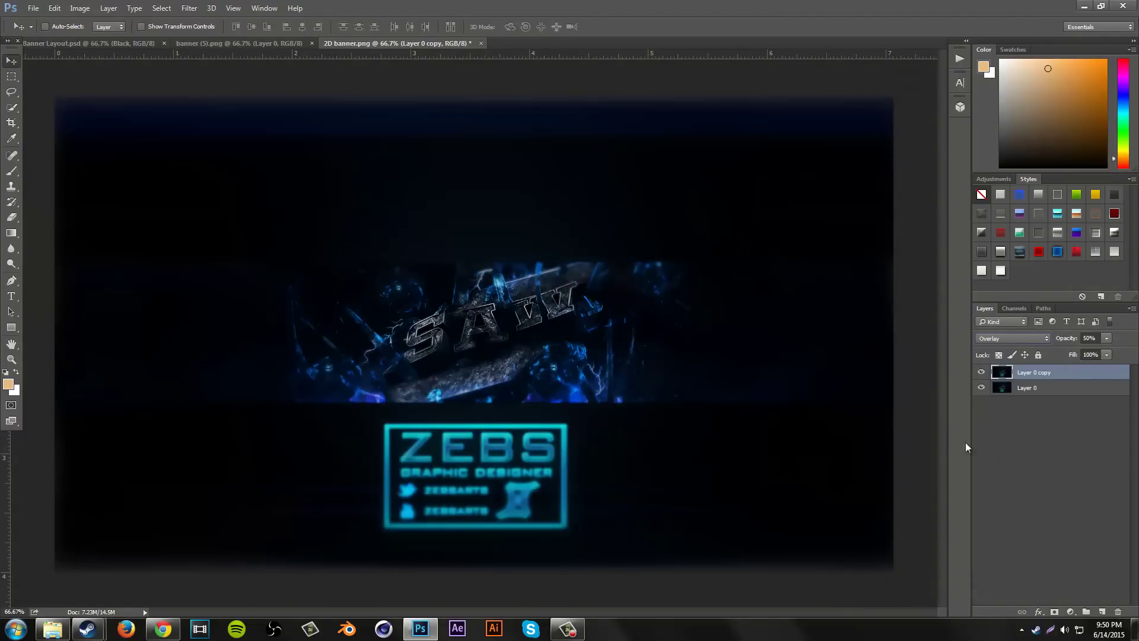
{"action": "left_click", "coordinate": [1003, 342]}
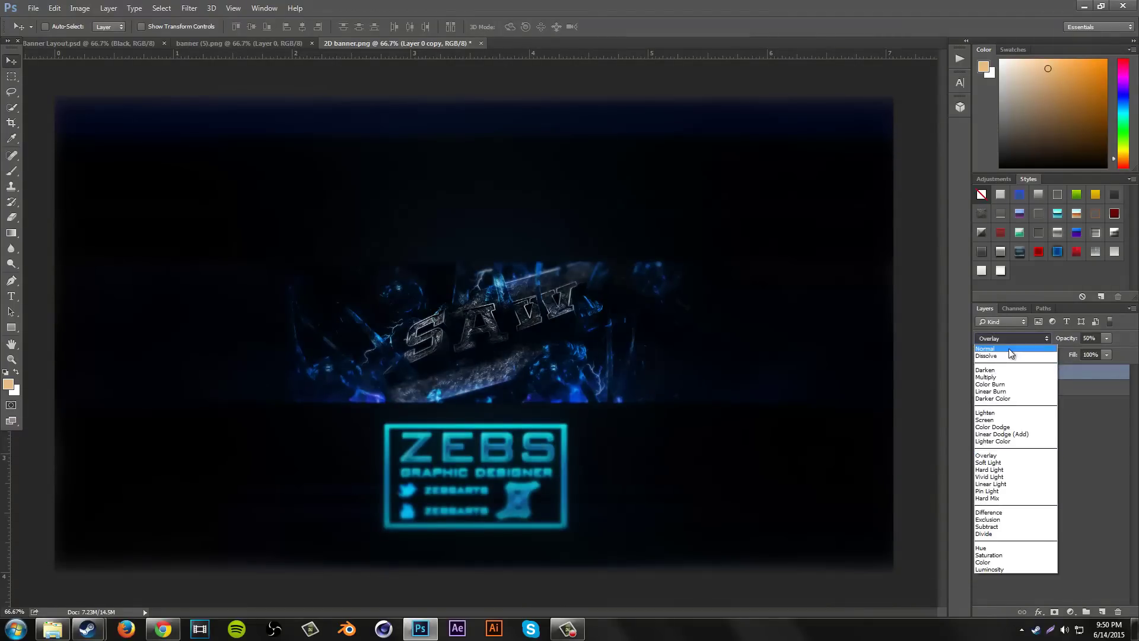
{"action": "left_click", "coordinate": [1003, 349]}
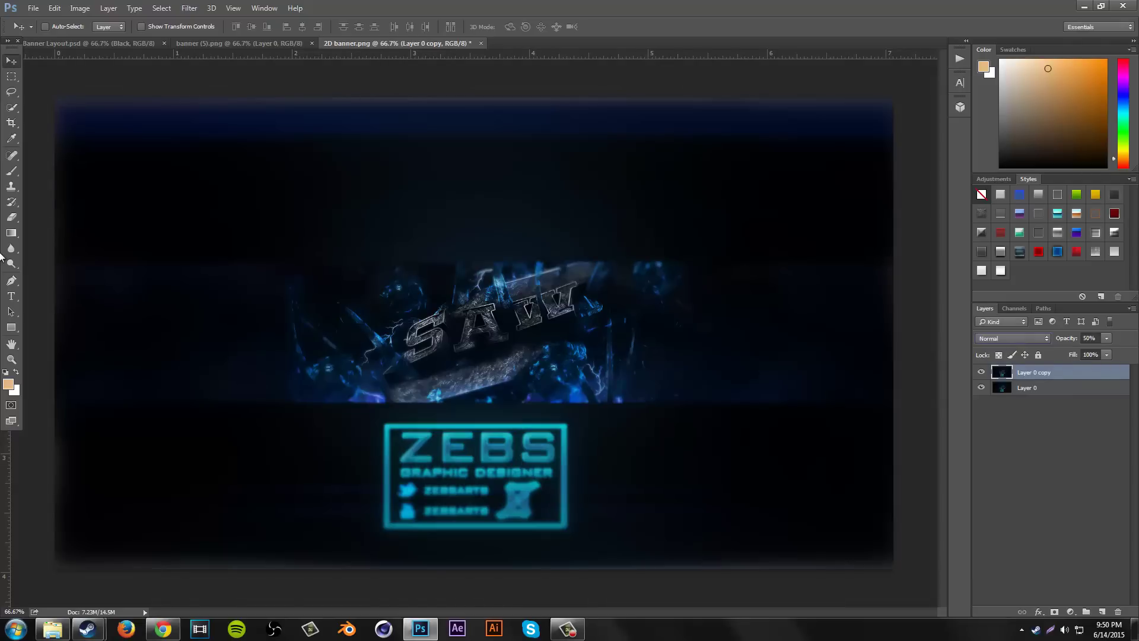
{"action": "left_click", "coordinate": [11, 217]}
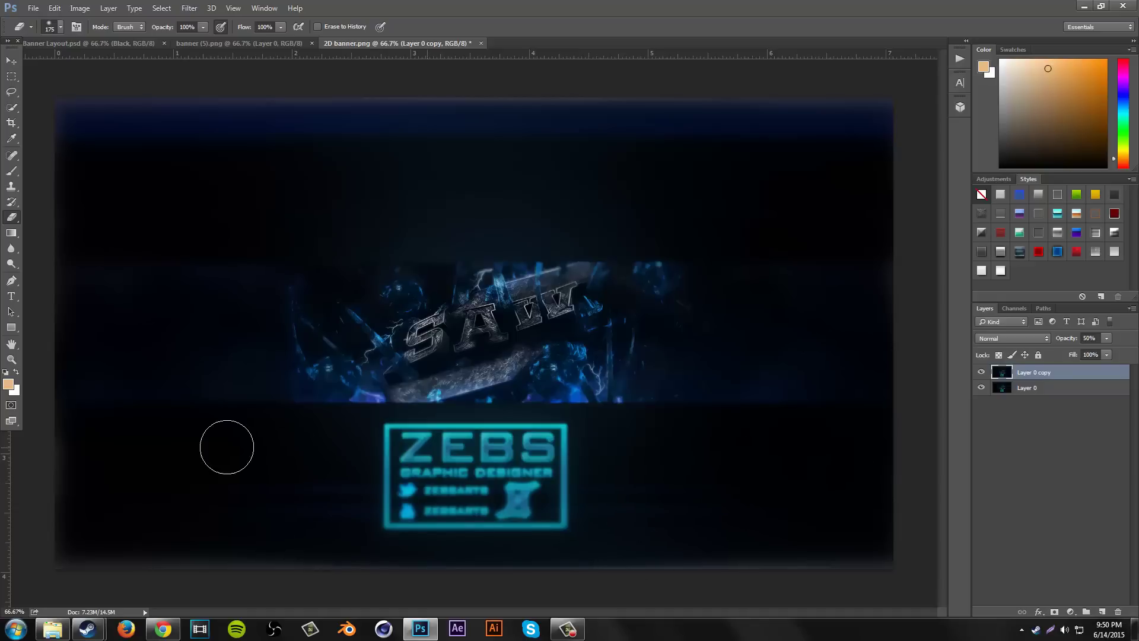
- Brush the Eraser down the left and right edges of the canvas on Layer 0 copy
{"action": "mouse_move", "coordinate": [228, 447]}
{"action": "left_mouse_down"}
{"action": "mouse_move", "coordinate": [180, 389]}
{"action": "mouse_move", "coordinate": [247, 358]}
{"action": "mouse_move", "coordinate": [287, 272]}
{"action": "mouse_move", "coordinate": [230, 280]}
{"action": "left_mouse_up"}
{"action": "mouse_move", "coordinate": [871, 274]}
{"action": "left_mouse_down"}
{"action": "mouse_move", "coordinate": [825, 353]}
{"action": "mouse_move", "coordinate": [782, 380]}
{"action": "mouse_move", "coordinate": [730, 325]}
{"action": "mouse_move", "coordinate": [809, 243]}
{"action": "mouse_move", "coordinate": [785, 393]}
{"action": "mouse_move", "coordinate": [823, 430]}
{"action": "left_mouse_up"}
- Toggle Layer 0 copy's visibility repeatedly to compare the sharpened result with the original
{"action": "left_click", "coordinate": [12, 65]}
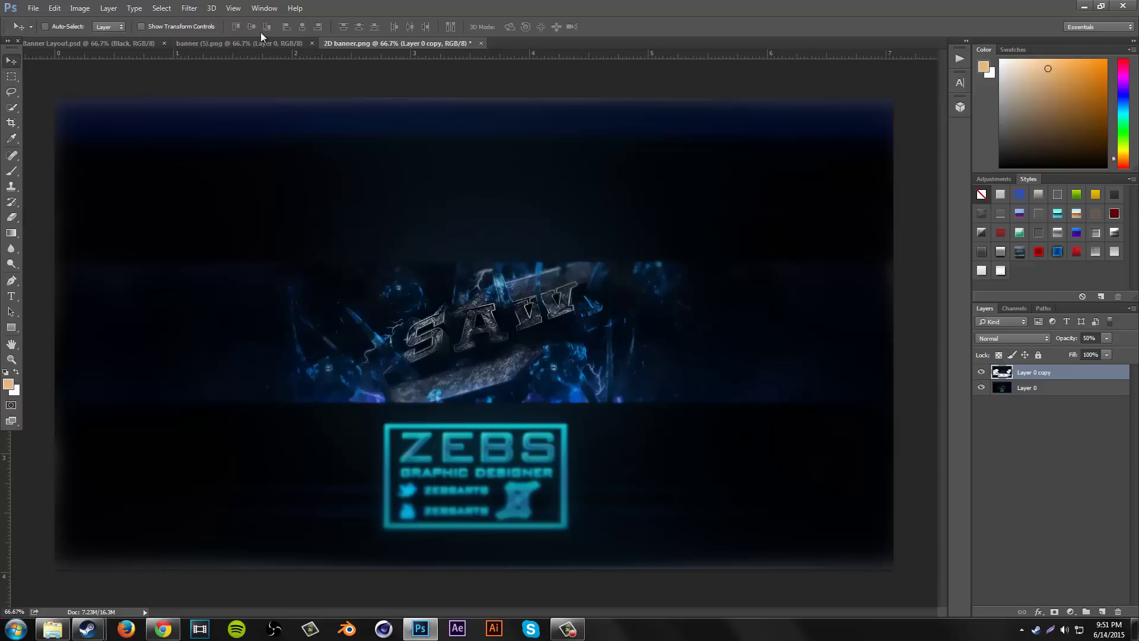
{"action": "left_click", "coordinate": [980, 372]}
{"action": "left_click", "coordinate": [980, 373]}
{"action": "left_click", "coordinate": [980, 372]}
{"action": "left_click", "coordinate": [980, 372]}
{"action": "left_click", "coordinate": [980, 373]}
{"action": "left_click", "coordinate": [980, 372]}
{"action": "left_click", "coordinate": [980, 372]}
{"action": "left_click", "coordinate": [980, 372]}
{"action": "left_click", "coordinate": [980, 372]}
{"action": "left_click", "coordinate": [980, 373]}
{"action": "left_click", "coordinate": [980, 373]}
{"action": "left_click", "coordinate": [980, 373]}
{"action": "left_click", "coordinate": [981, 372]}
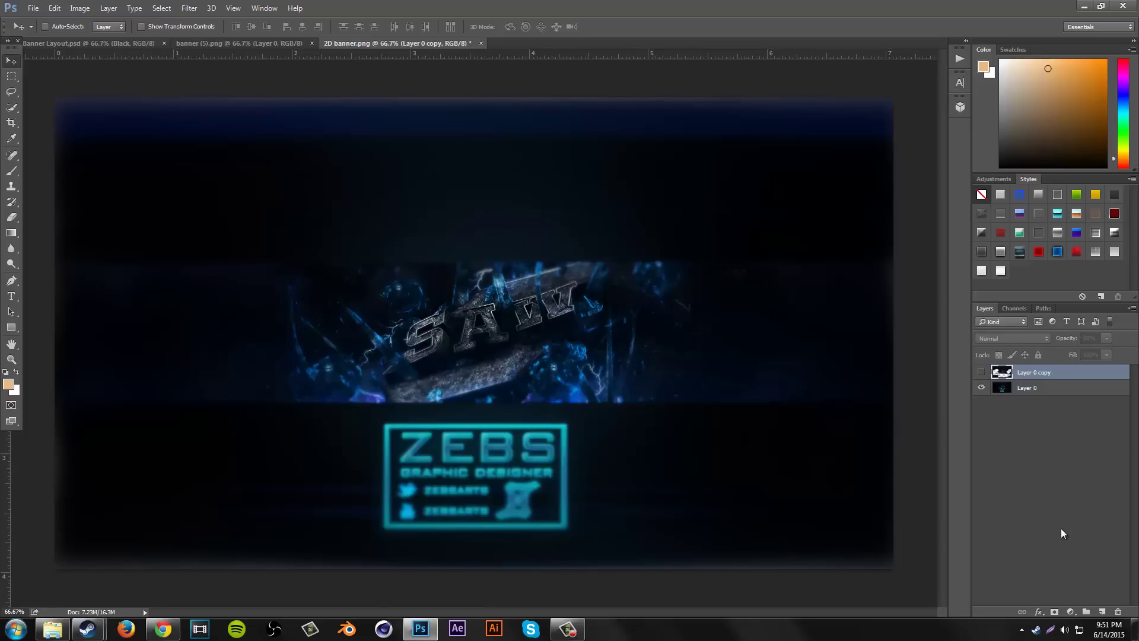
{"action": "left_click", "coordinate": [189, 8]}
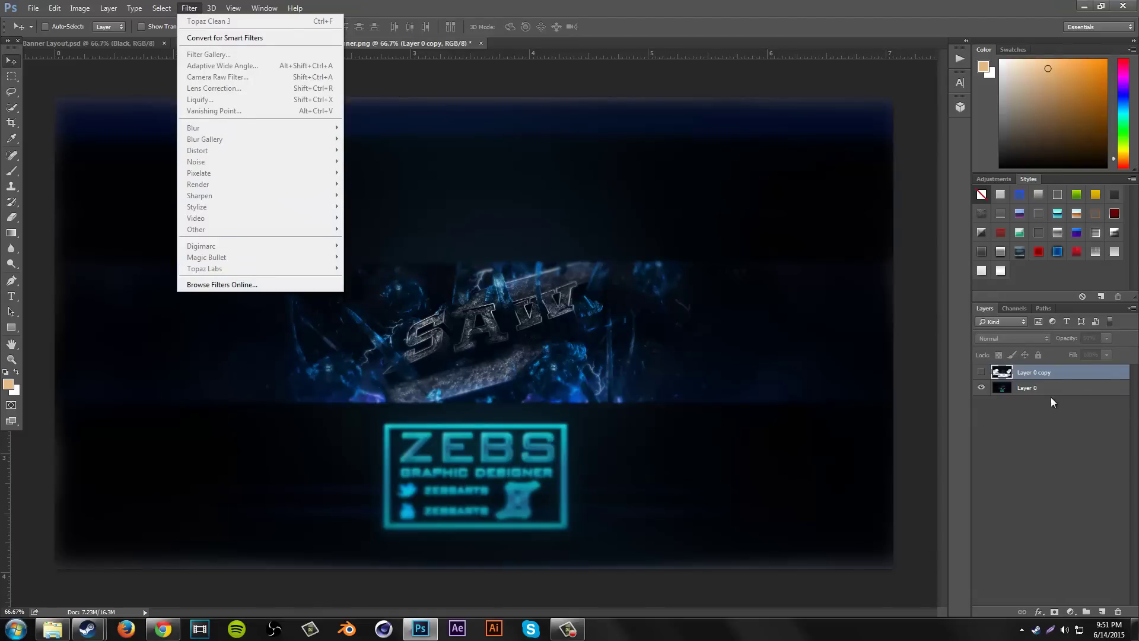
{"action": "left_click", "coordinate": [1002, 372]}
- Merge Layer 0 and Layer 0 copy, then duplicate the merged layer as Layer 0 copy 2
{"action": "left_click", "coordinate": [982, 373]}
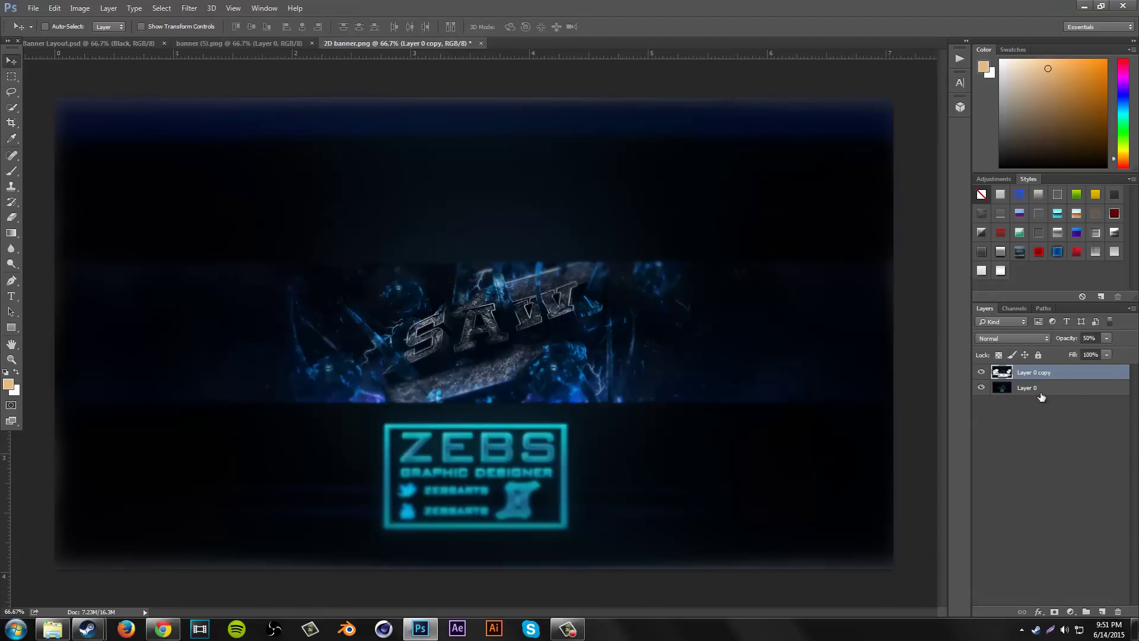
{"action": "left_click", "coordinate": [1041, 394], "text": "shift"}
{"action": "right_click", "coordinate": [1042, 396]}
{"action": "left_click", "coordinate": [961, 459]}
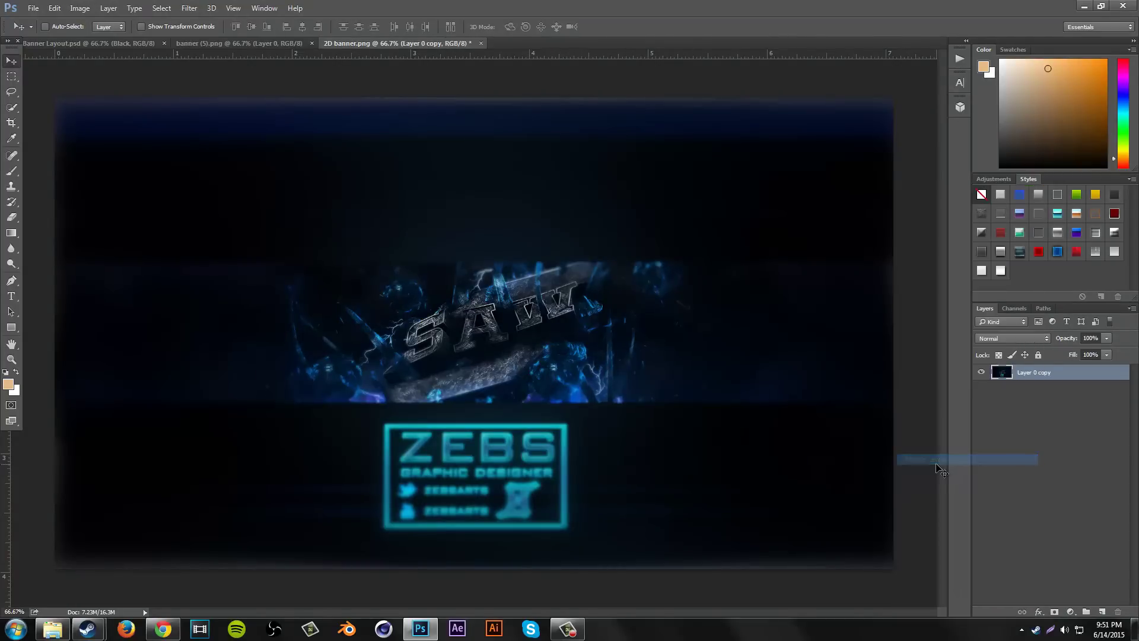
{"action": "key", "text": "ctrl+j"}
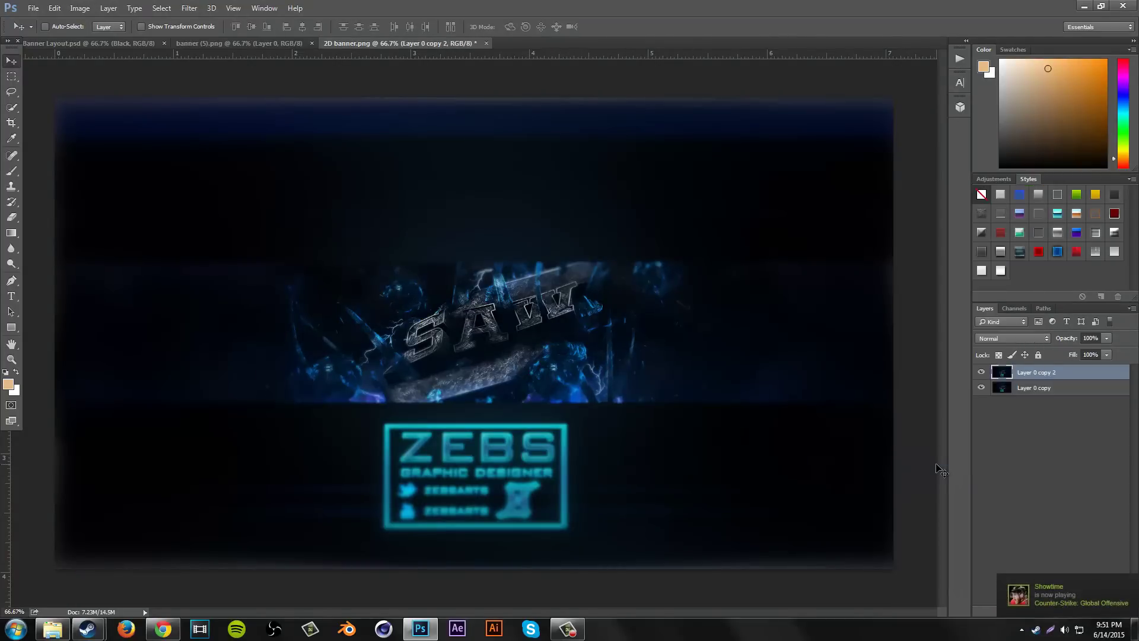
{"action": "left_click", "coordinate": [11, 76]}
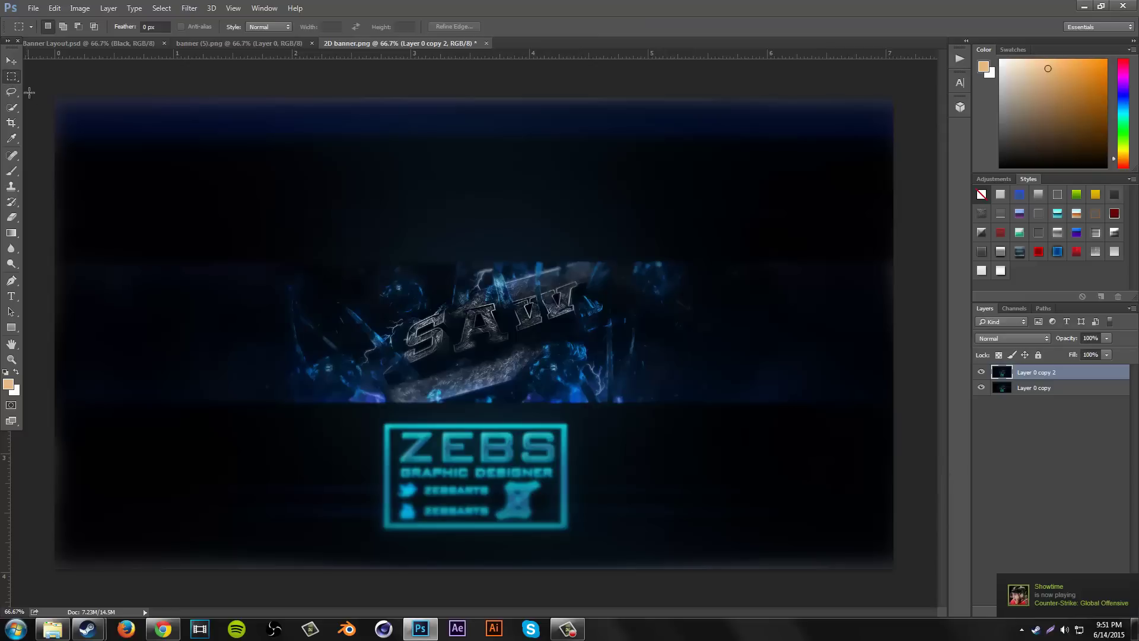
{"action": "left_click_drag", "start_coordinate": [55, 98], "coordinate": [708, 173]}
{"action": "right_click", "coordinate": [567, 149]}
{"action": "left_click", "coordinate": [603, 153]}
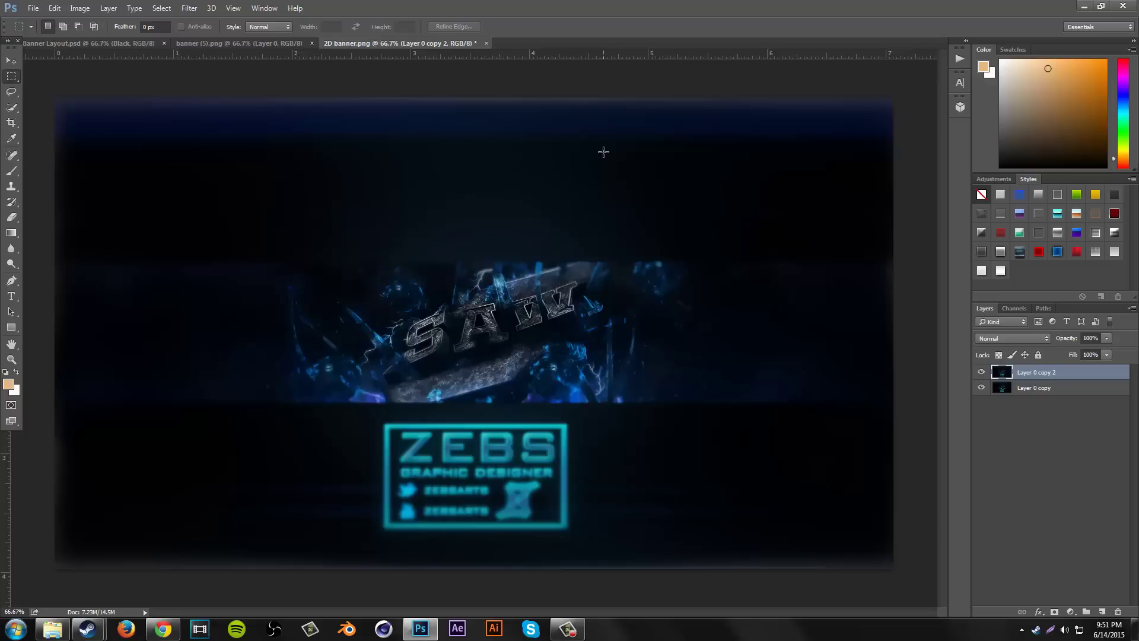
{"action": "left_click", "coordinate": [568, 629]}
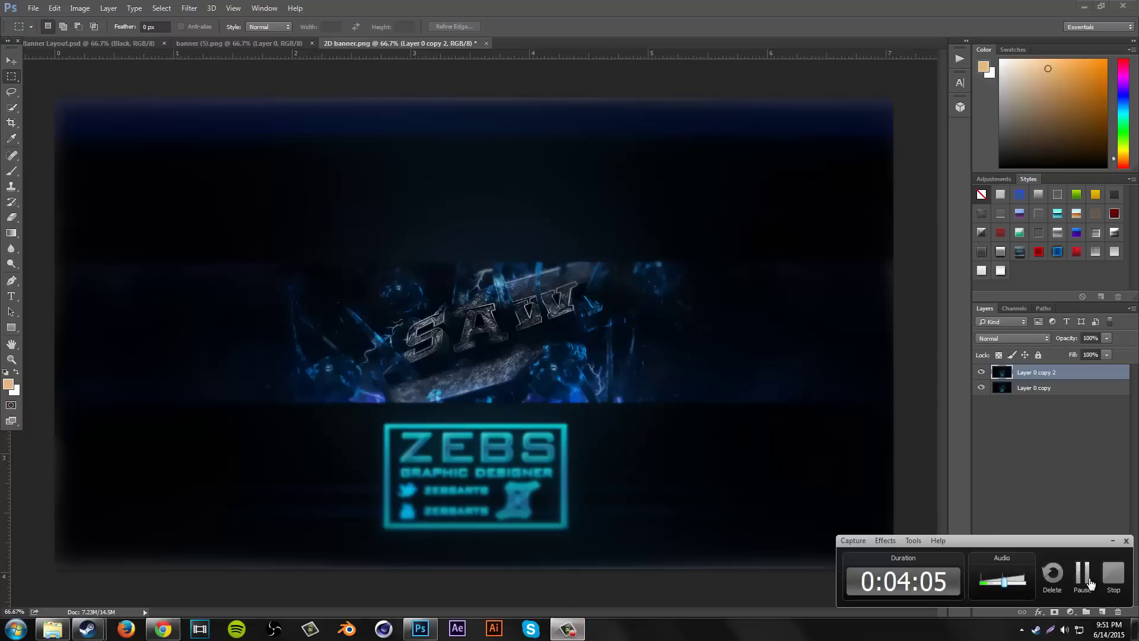